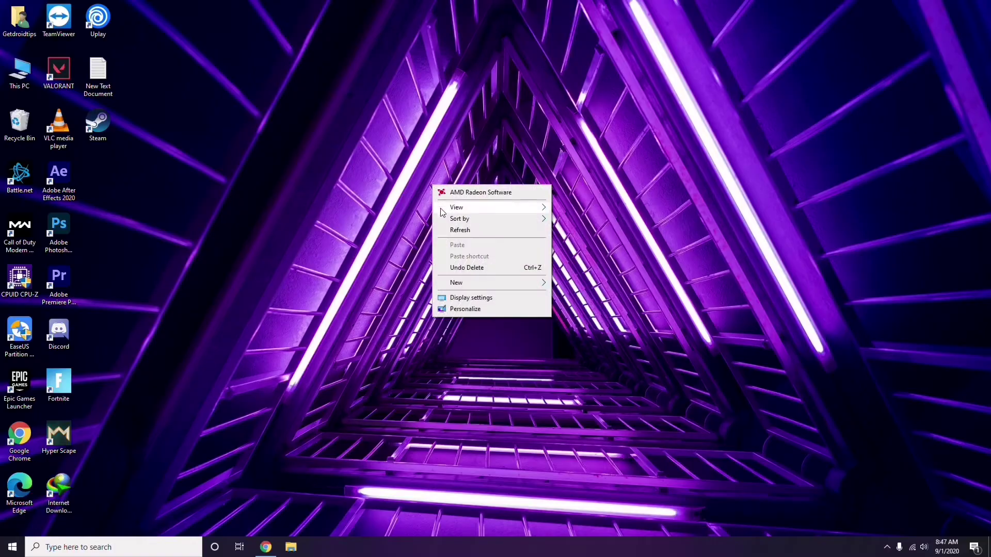
click(458, 232)
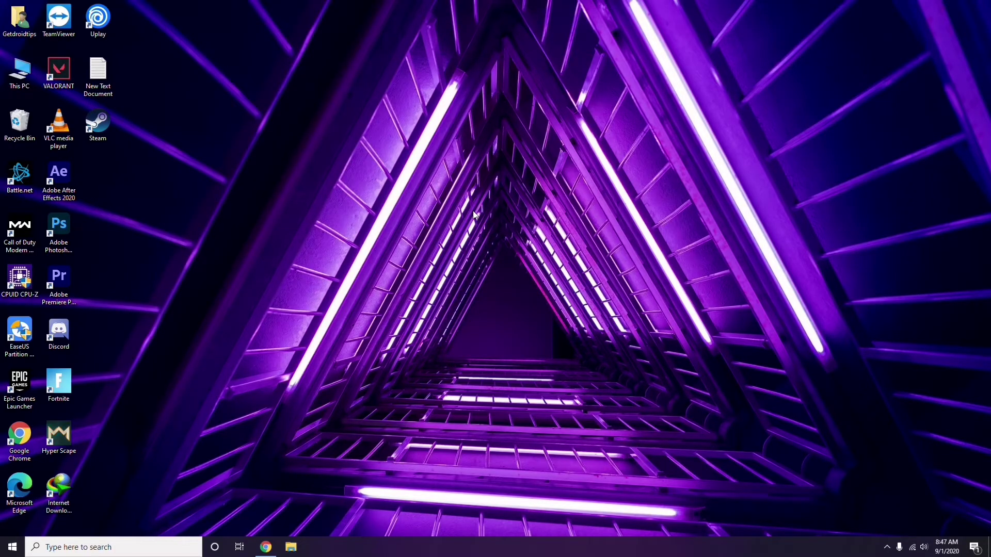
right_click(376, 144)
click(401, 189)
Step: View the list of device categories in Device Manager through Computer Management, and close the window
right_click(21, 83)
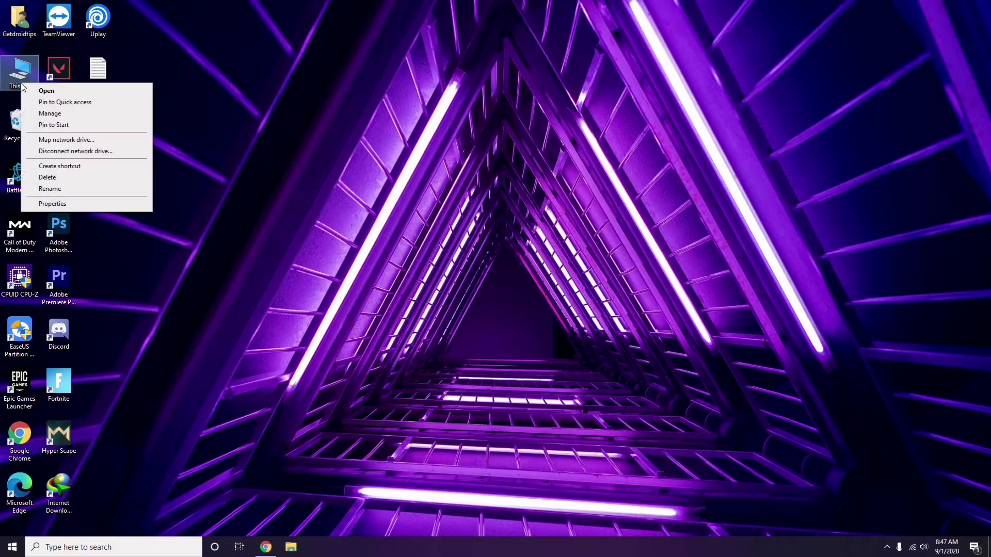
click(54, 114)
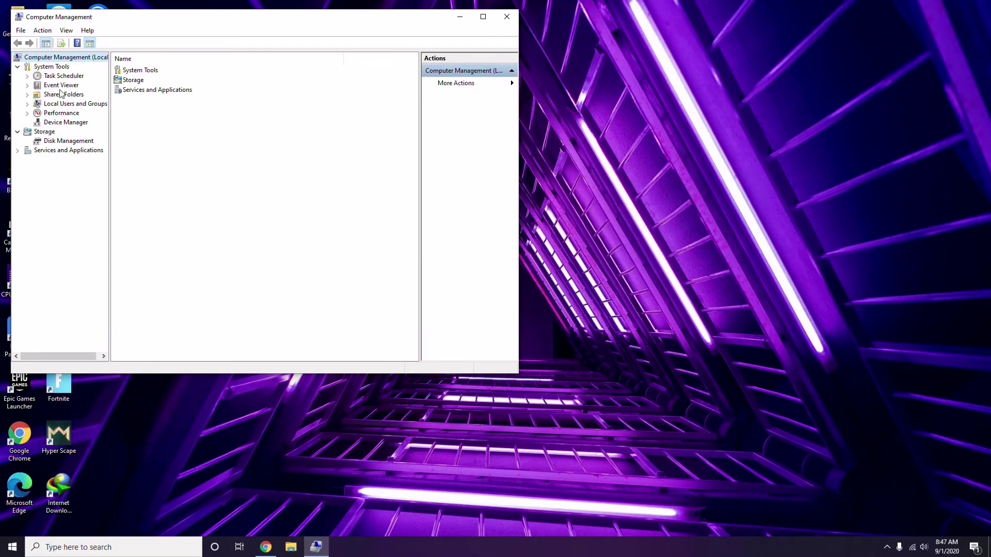
click(60, 122)
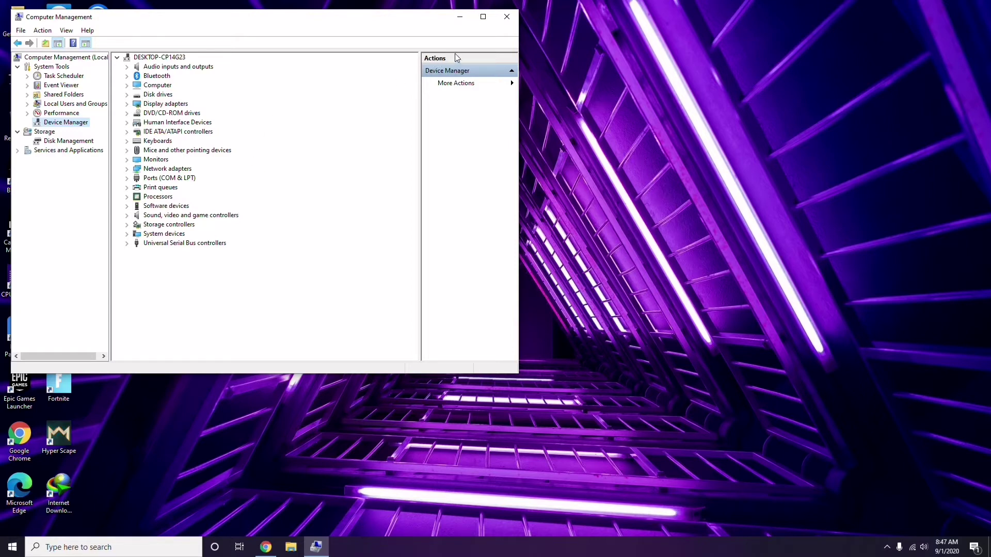
click(507, 17)
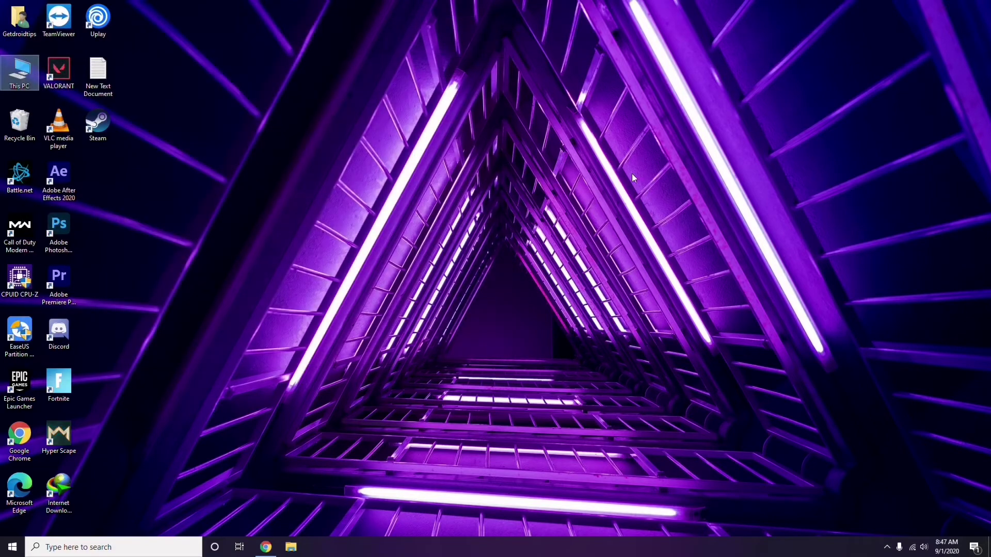
Step: Open AMD Radeon Software, examine its System, Graphics and Display settings and the Home overview, and close it
click(886, 548)
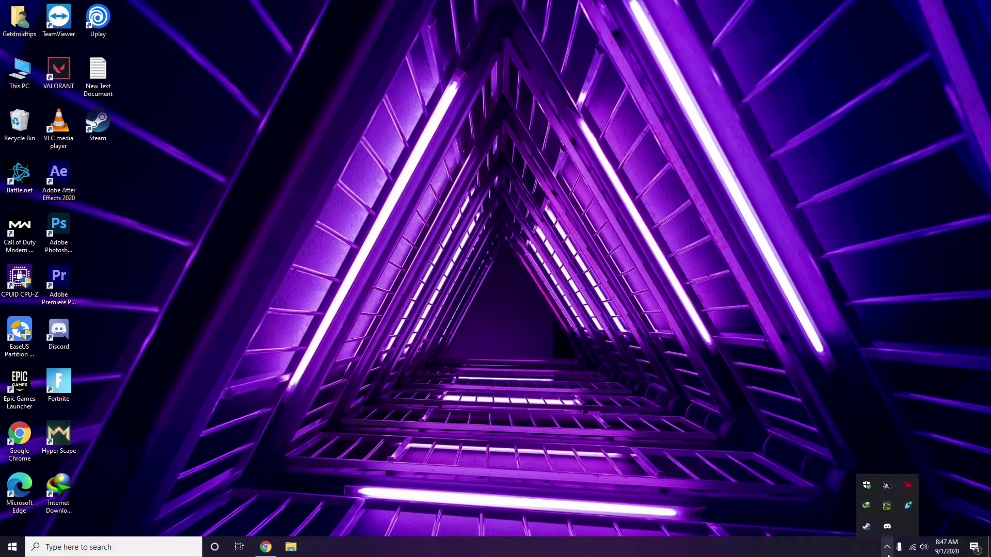
click(906, 486)
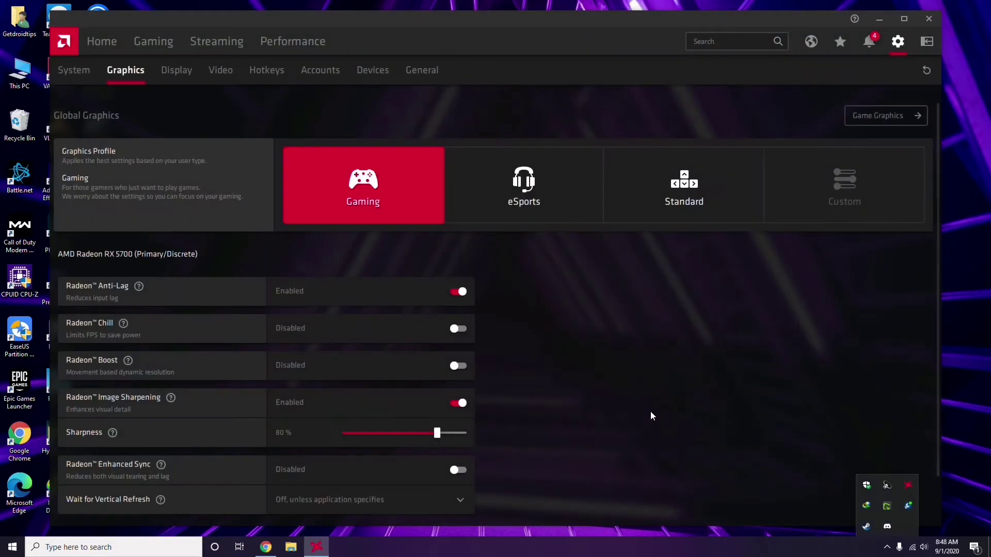
click(85, 73)
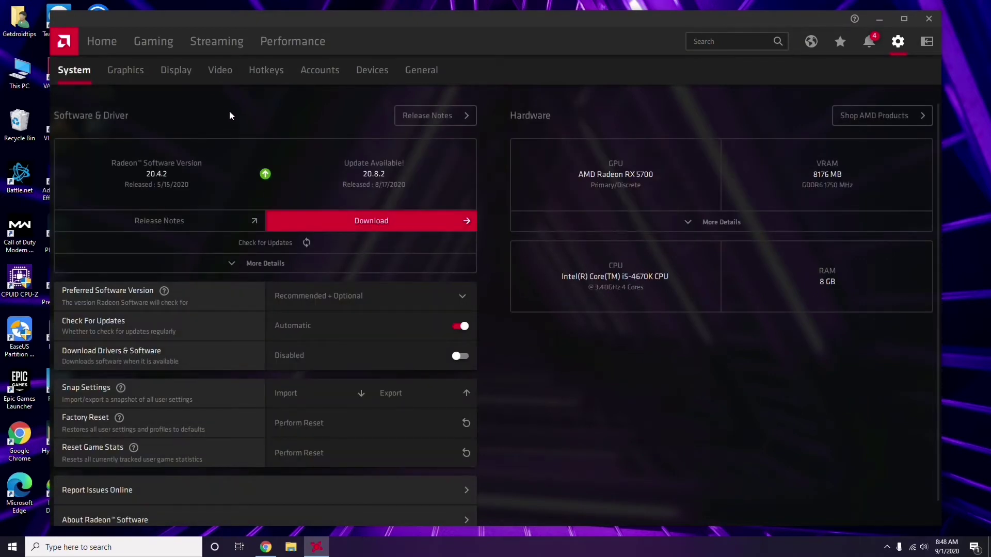
click(122, 73)
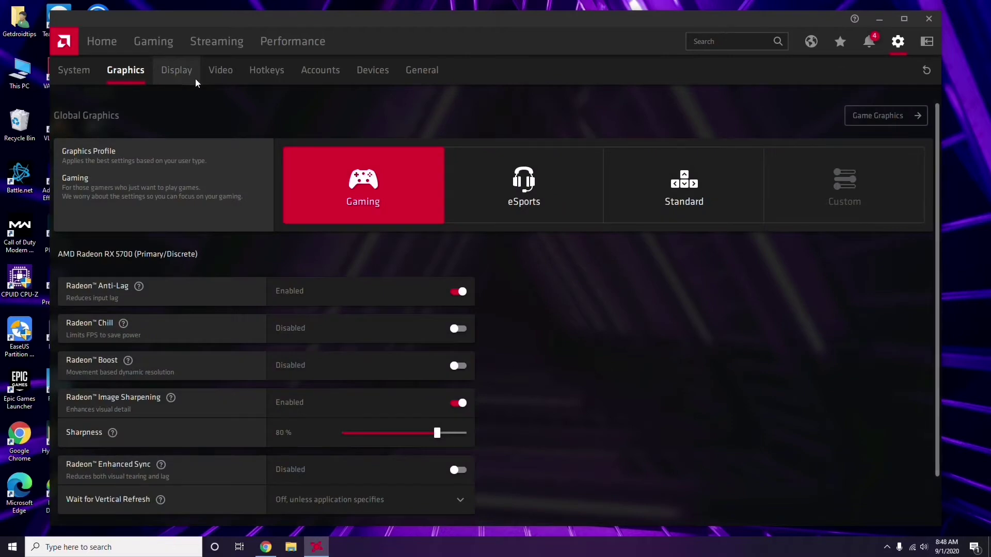
click(188, 77)
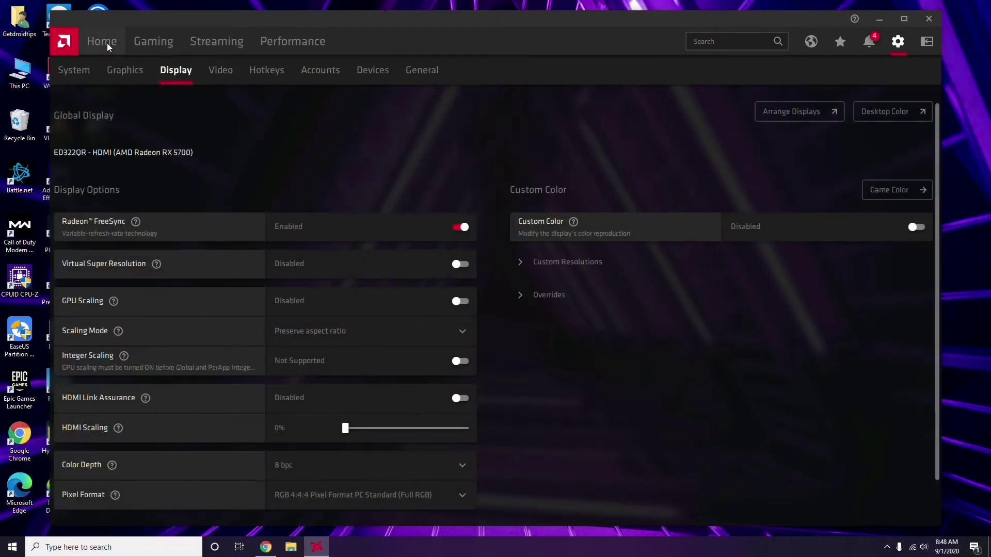
click(107, 44)
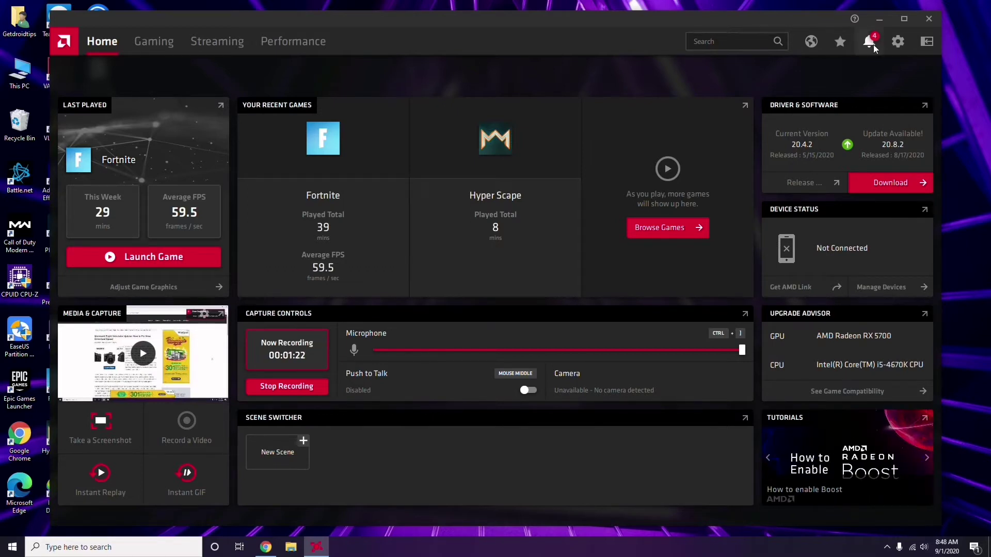
click(931, 20)
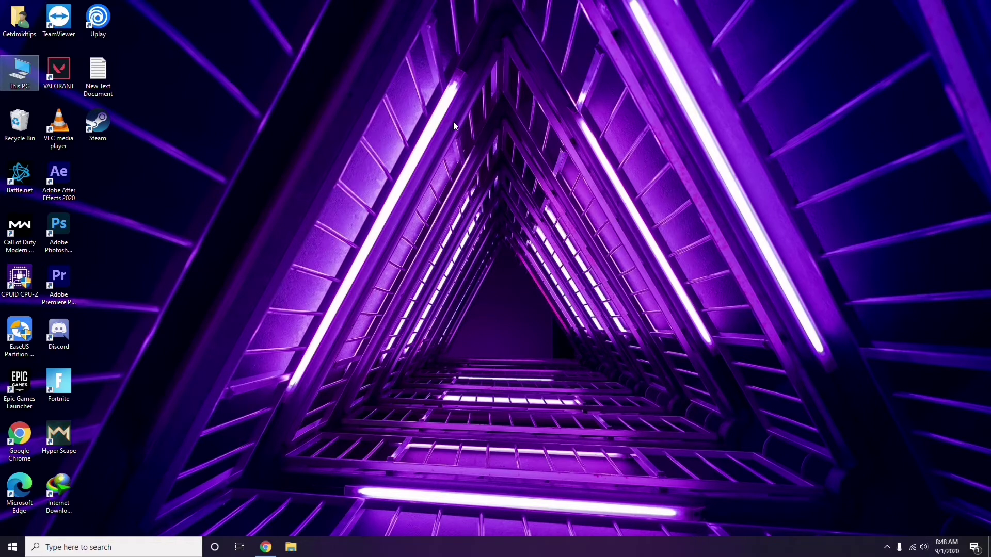
Step: Switch to Steam, disable the Steam Overlay while in-game in the In-Game settings, save the change and close Steam
right_click(208, 133)
click(225, 182)
double_click(101, 133)
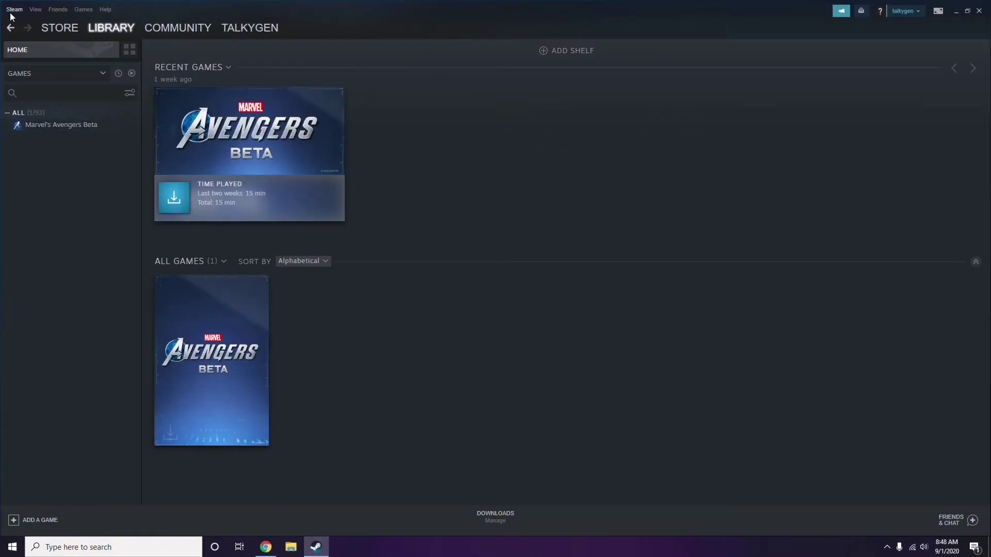
click(14, 9)
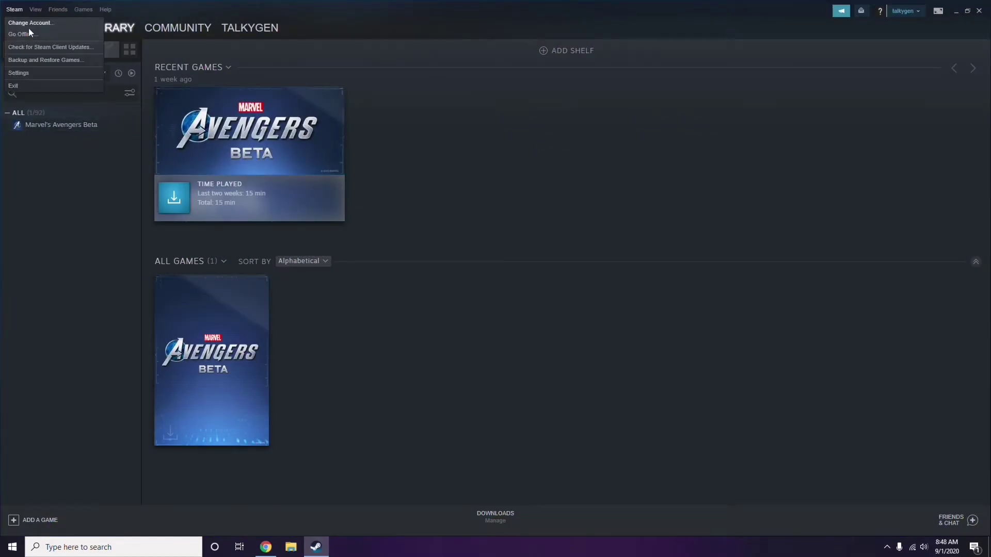
click(32, 73)
drag(602, 196, 549, 113)
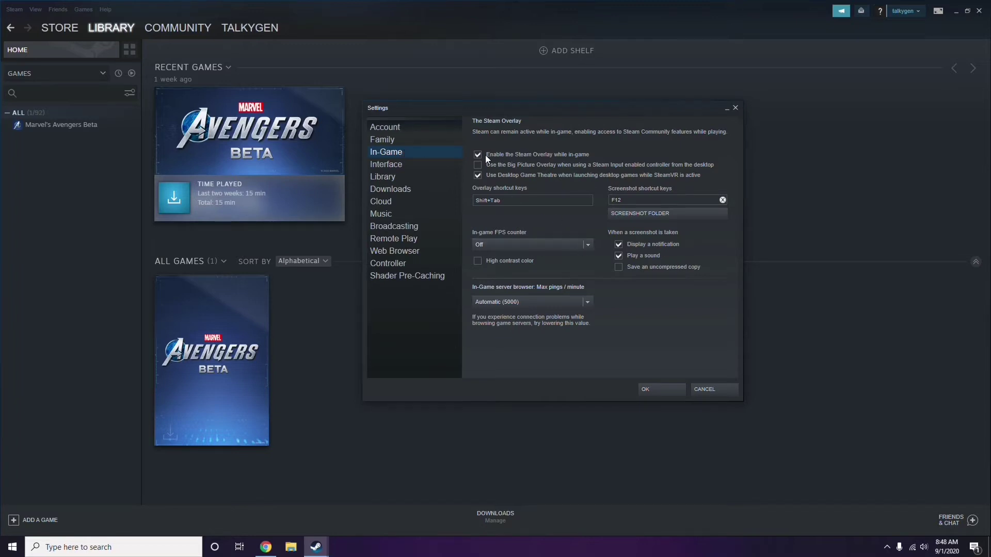
click(531, 156)
click(651, 389)
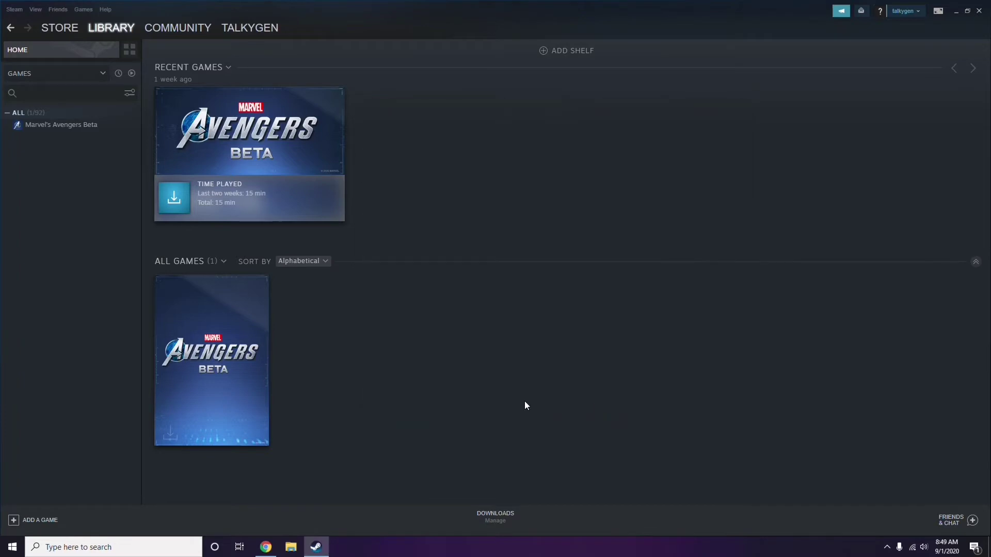
click(979, 11)
right_click(405, 170)
click(429, 211)
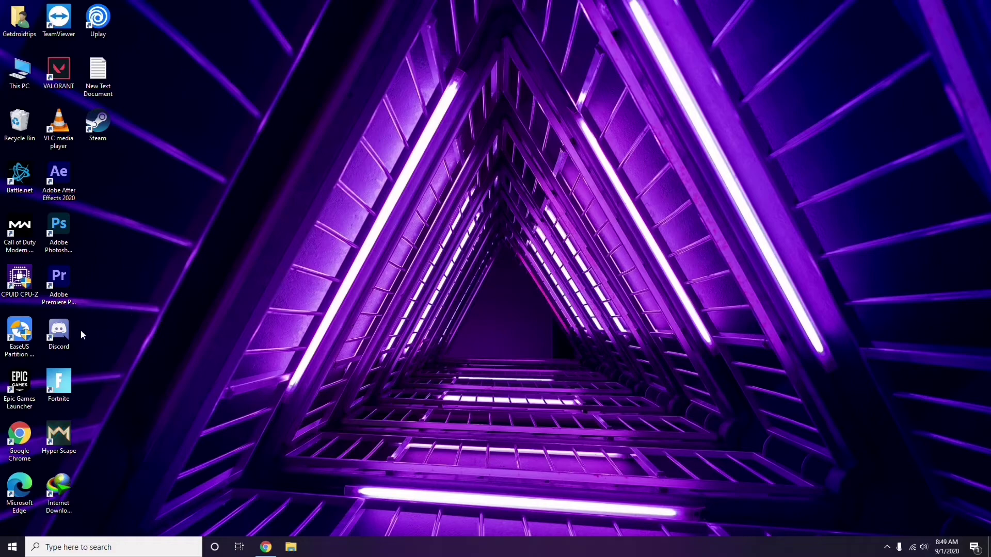
Step: Switch to Discord and disable the OpenH264 video codec in the Voice & Video user settings
double_click(67, 328)
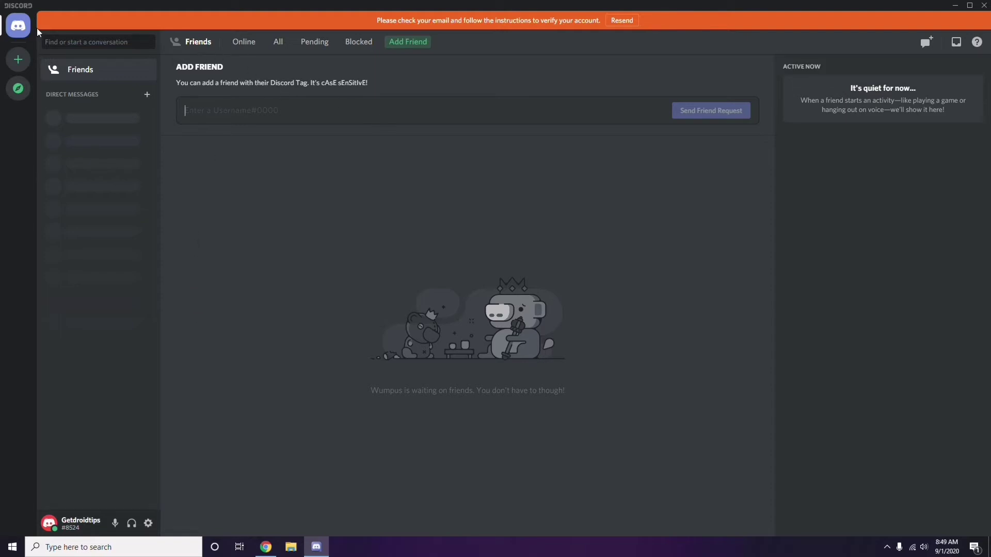
click(149, 524)
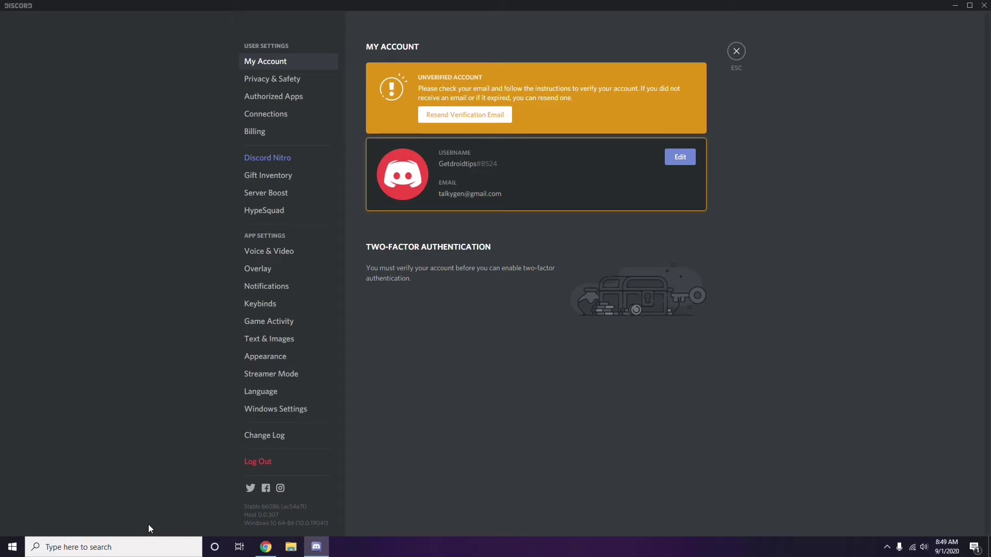
click(264, 253)
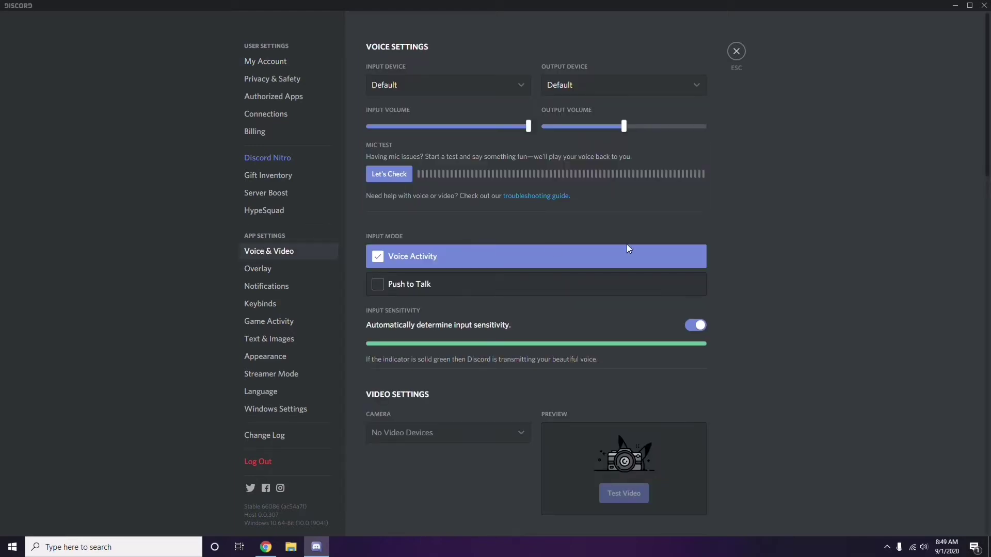
scroll(756, 252, down, 2)
scroll(756, 252, down, 6)
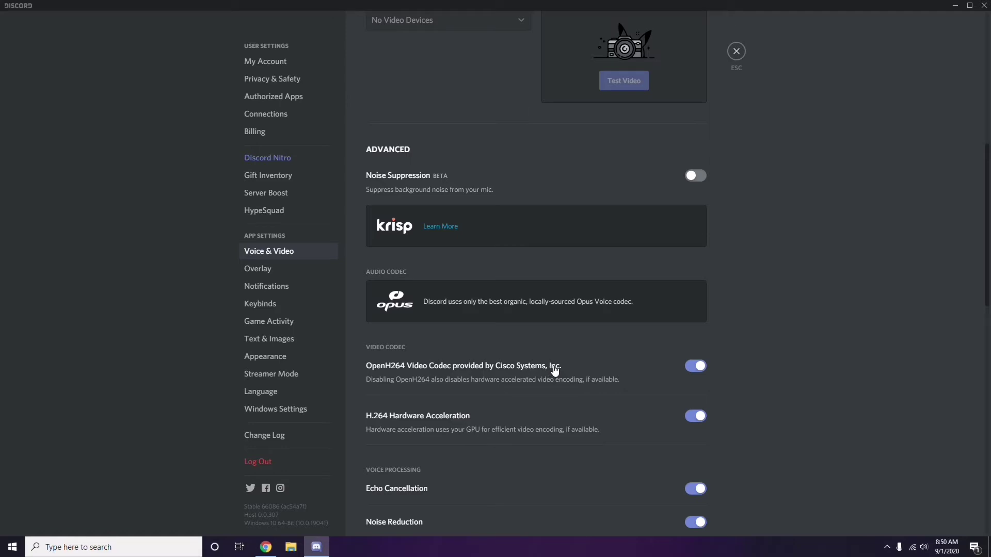
click(695, 367)
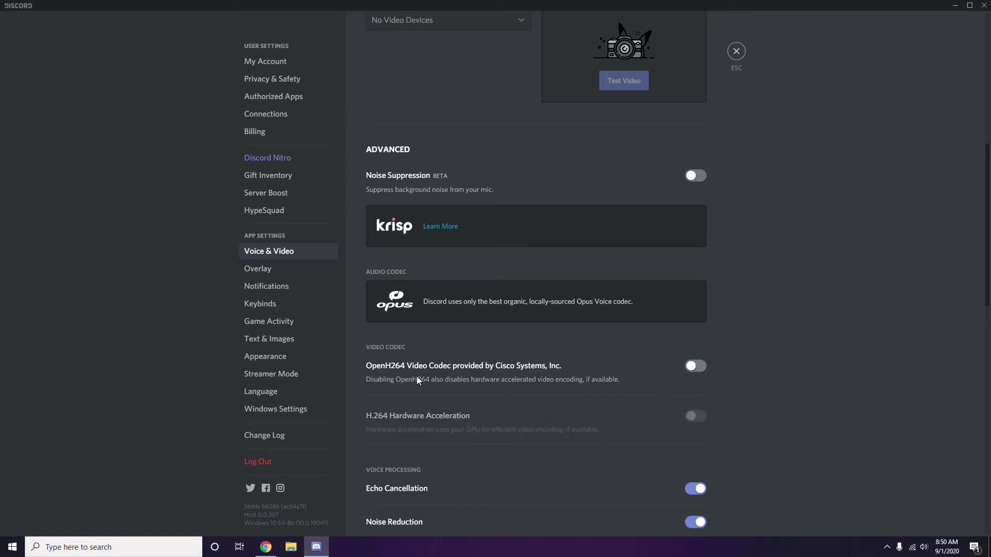
scroll(512, 369, down, 3)
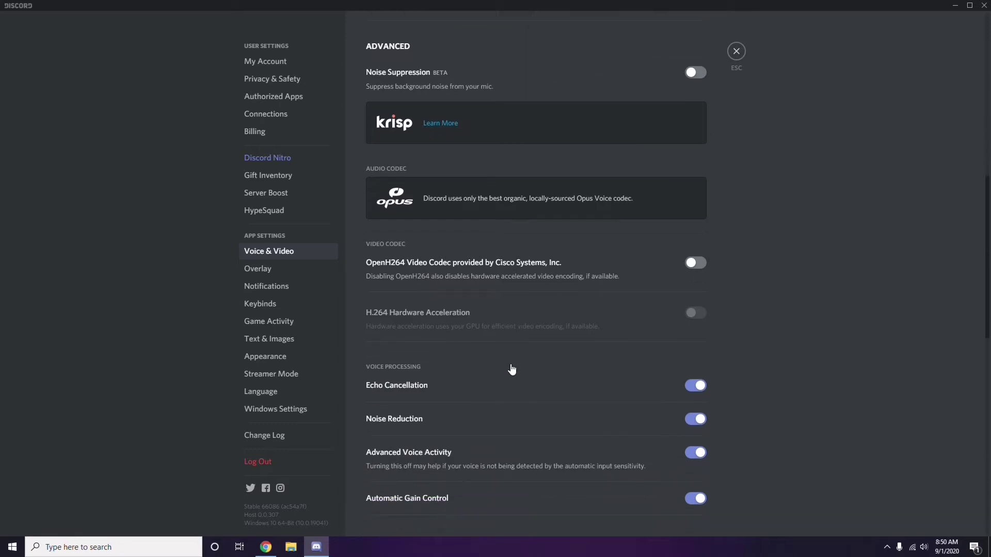
scroll(512, 370, down, 4)
scroll(512, 368, up, 1)
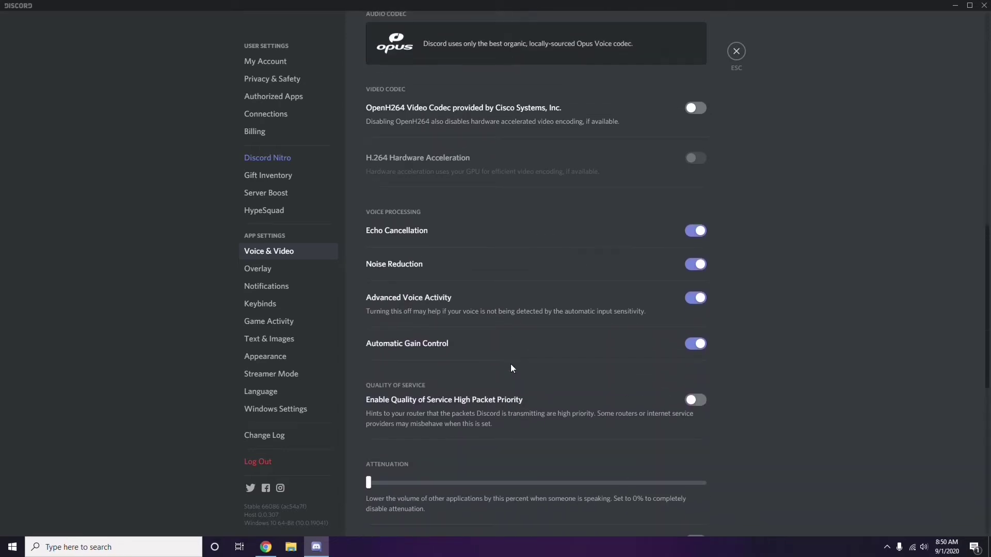
Step: Disable the in-game overlay in Discord's Overlay settings
click(259, 271)
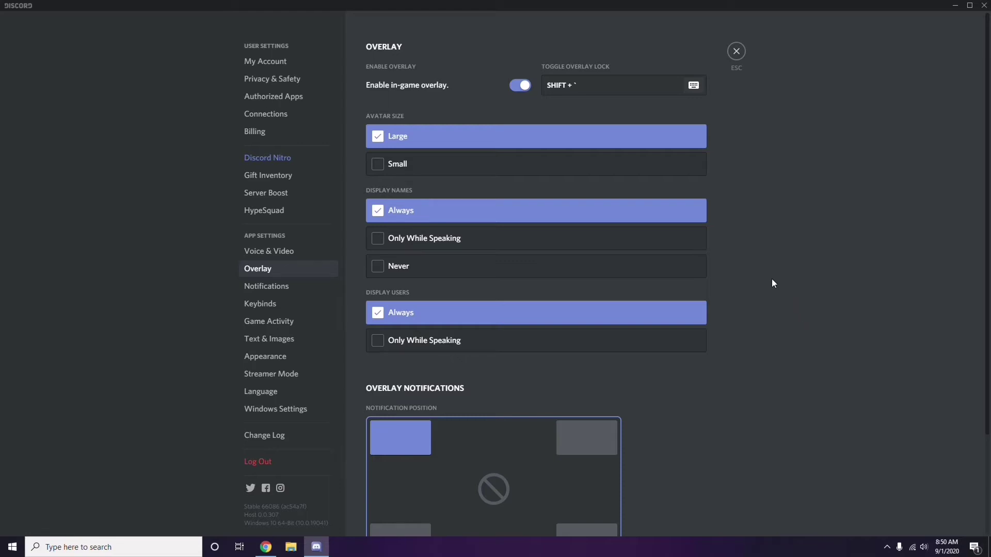
scroll(767, 275, down, 1)
scroll(767, 275, up, 1)
click(516, 87)
Step: Turn off Hardware Acceleration in Discord's Appearance settings, confirm the change and minimize Discord
click(273, 360)
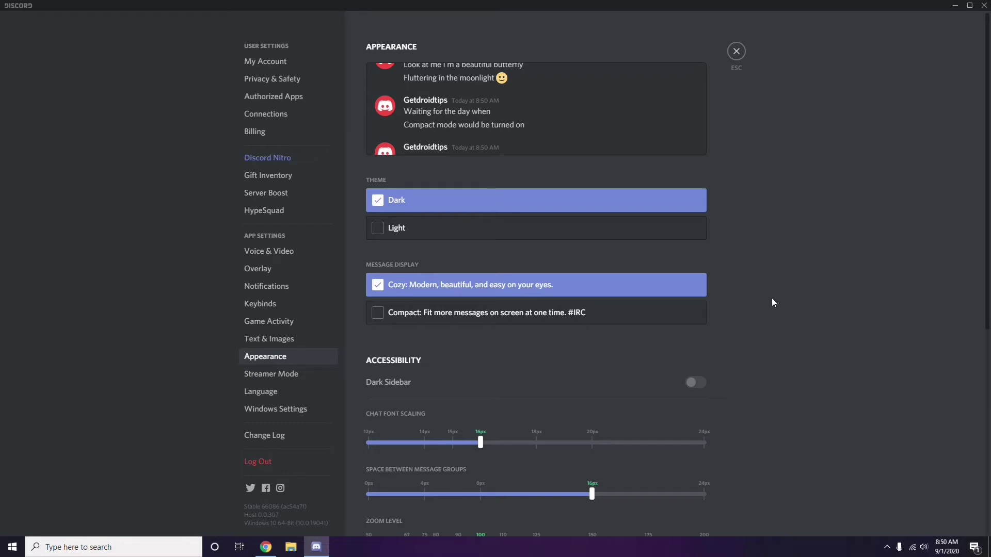
scroll(772, 299, down, 6)
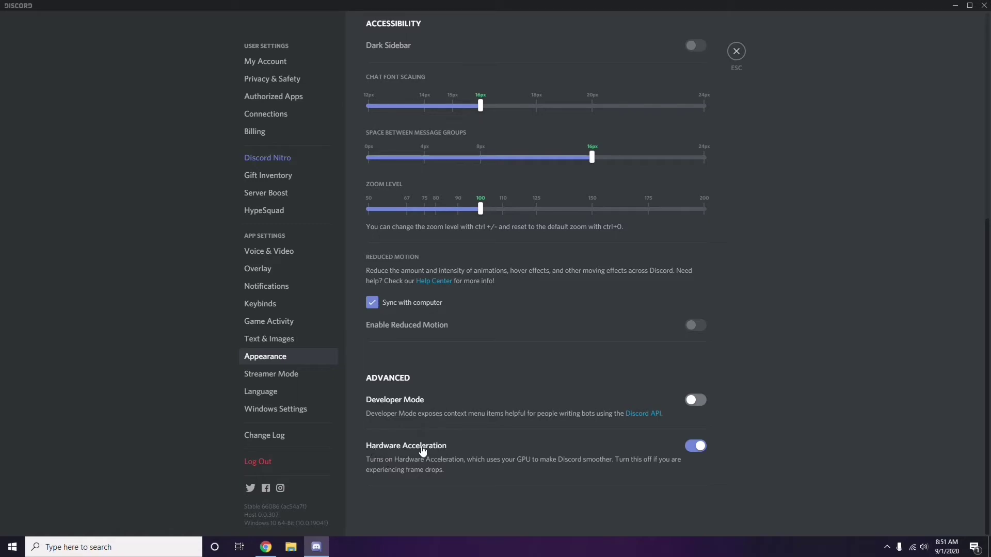
click(693, 447)
click(572, 303)
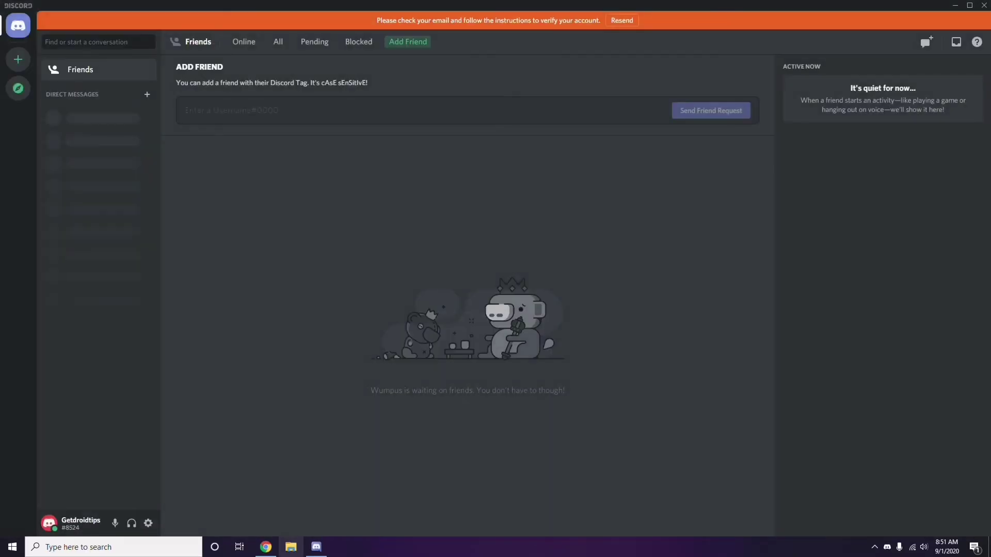
click(955, 6)
right_click(394, 132)
click(421, 177)
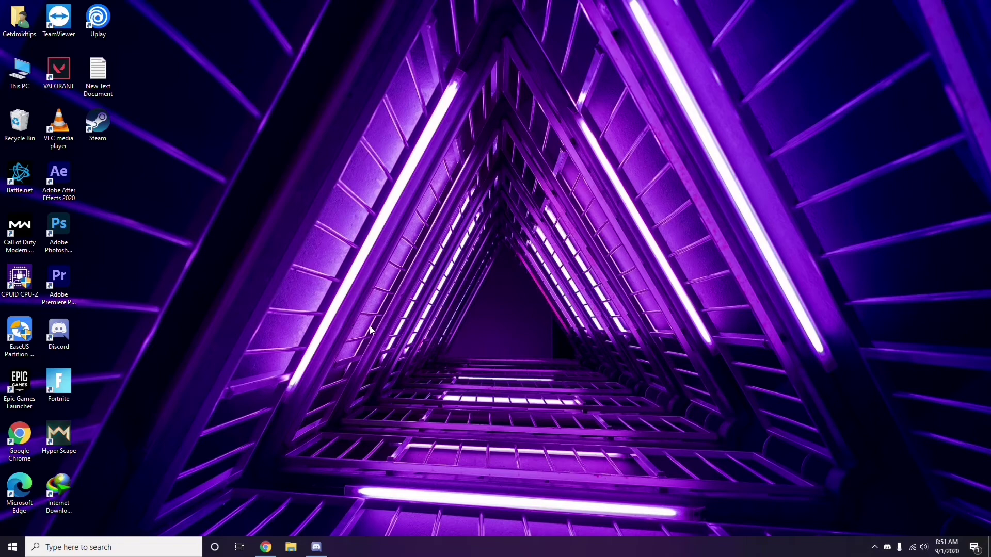
Step: Search Windows for the Windows Update settings, check the update status and close Settings
click(79, 550)
text(windows)
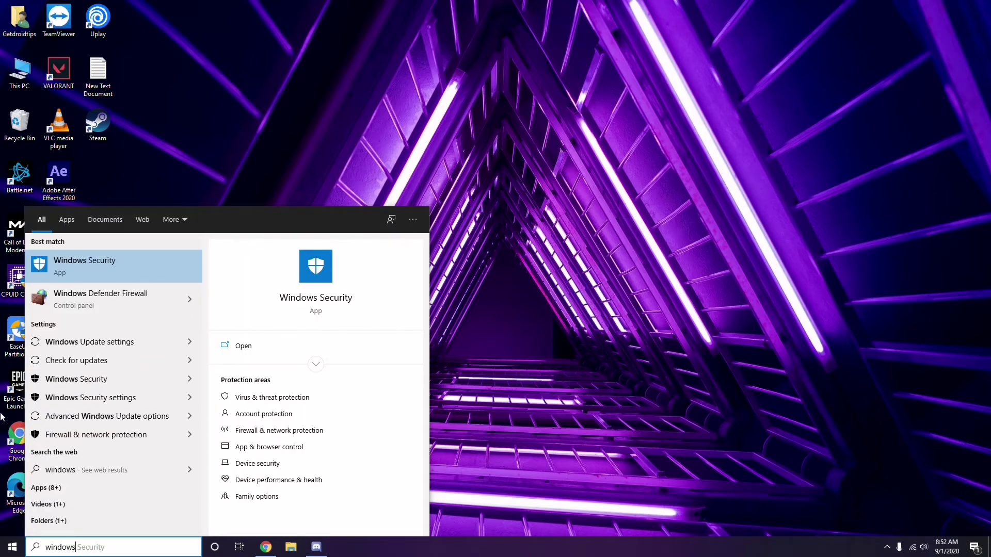
click(123, 342)
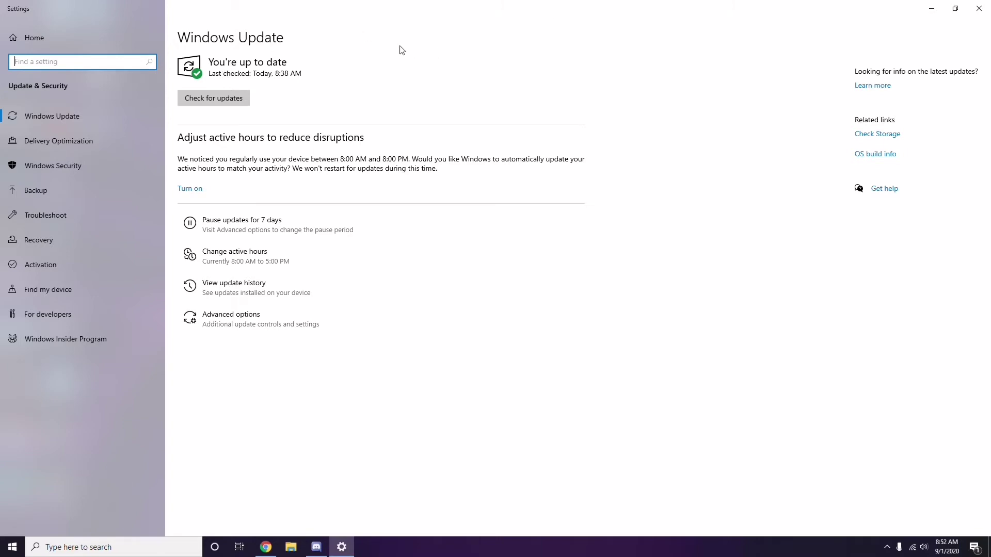
click(978, 8)
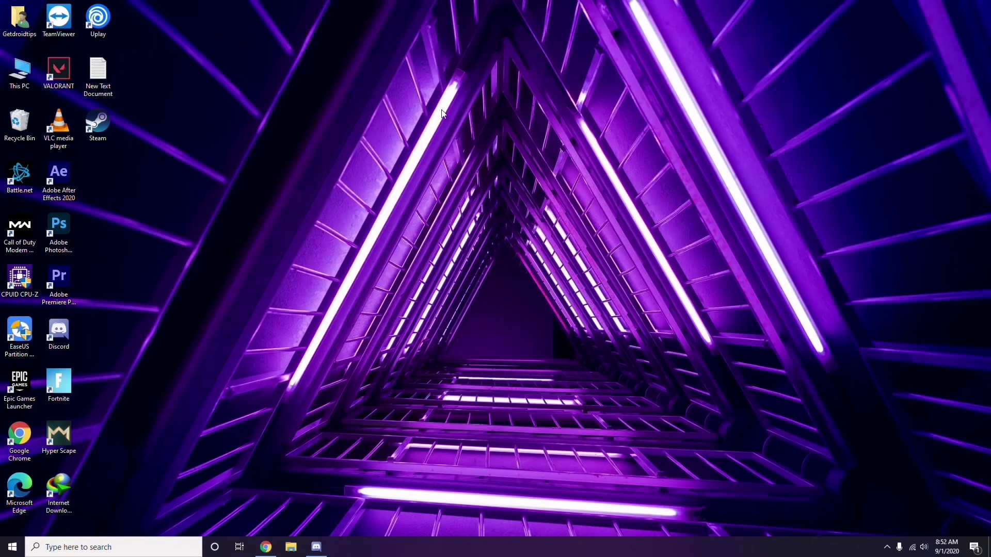
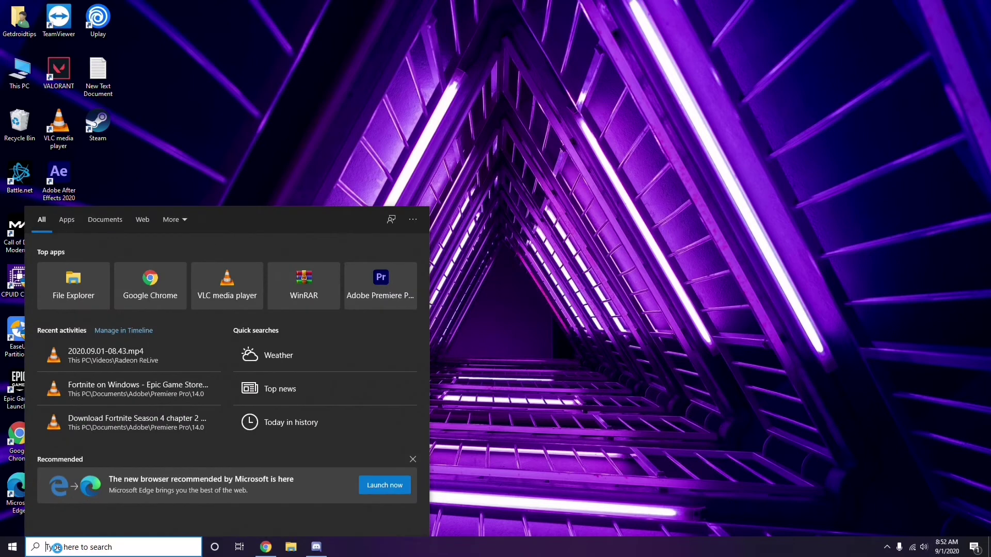
Step: Search Windows for Settings, go to Update & Security and view the Windows update history
text(sett)
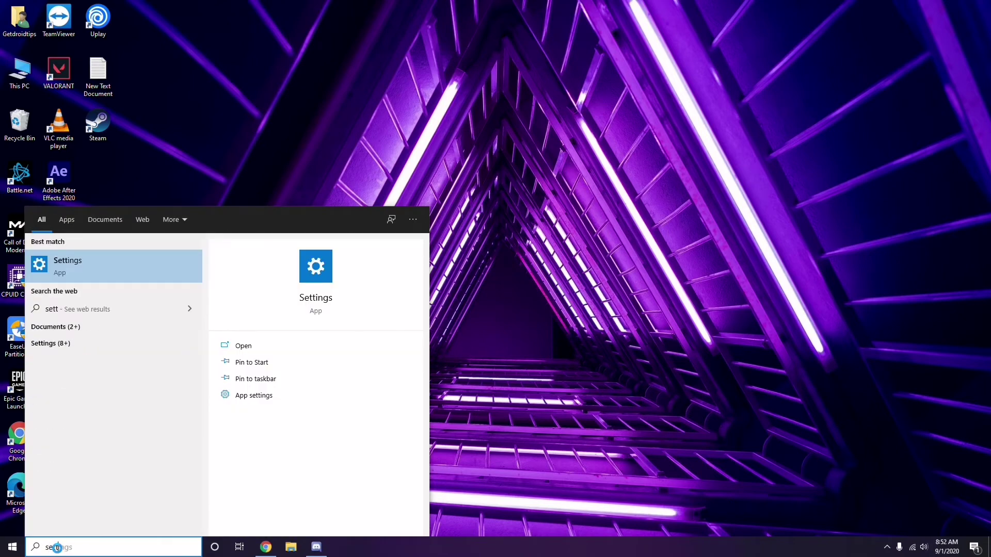
text(ings)
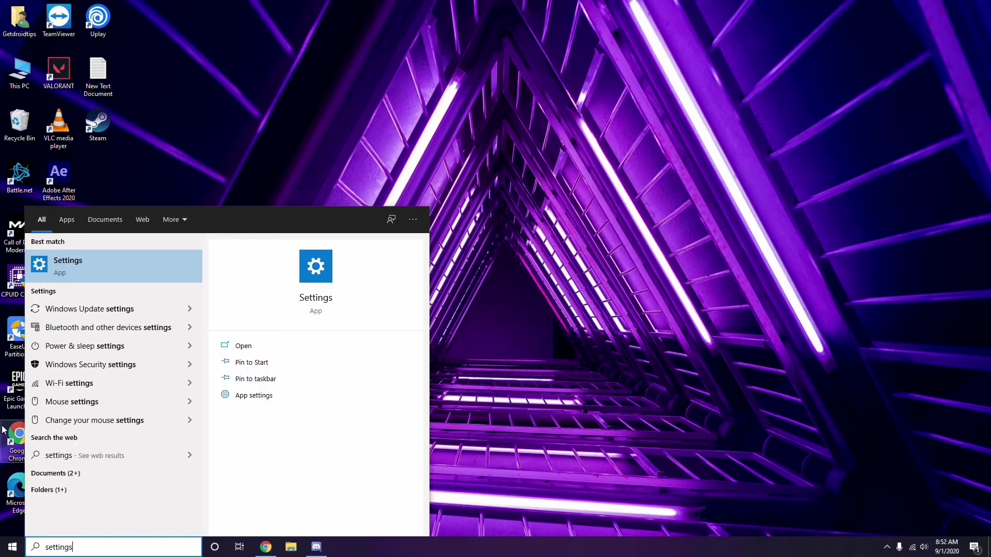
click(109, 272)
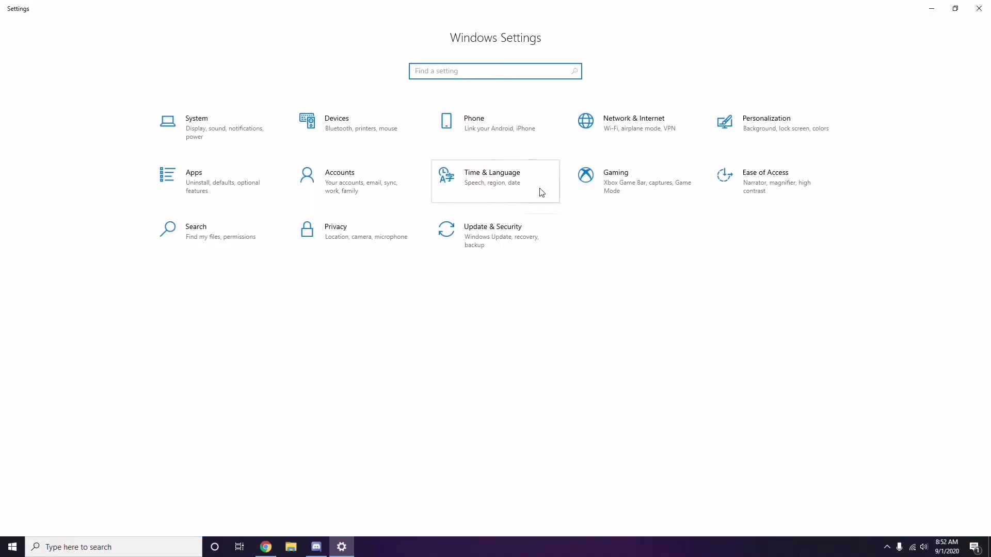
click(495, 245)
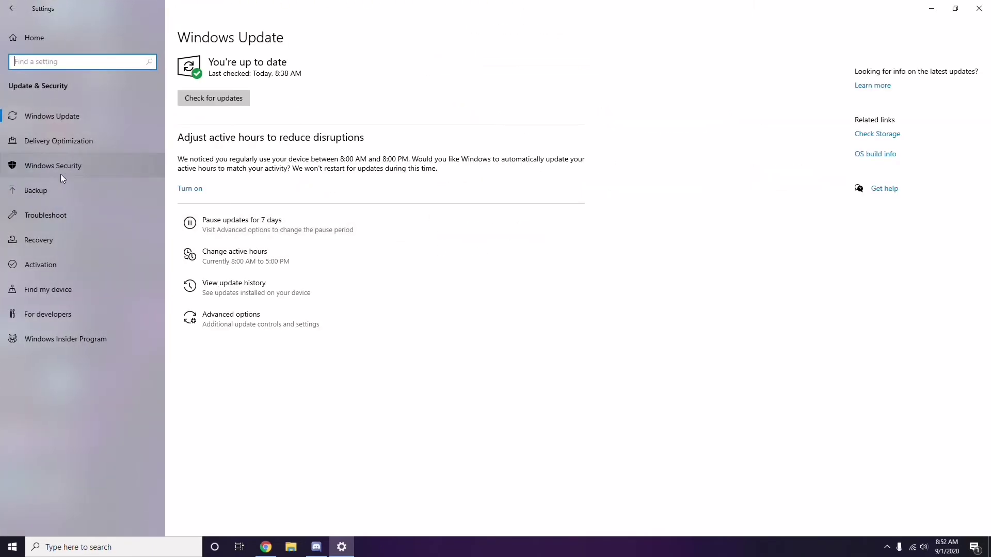
click(236, 288)
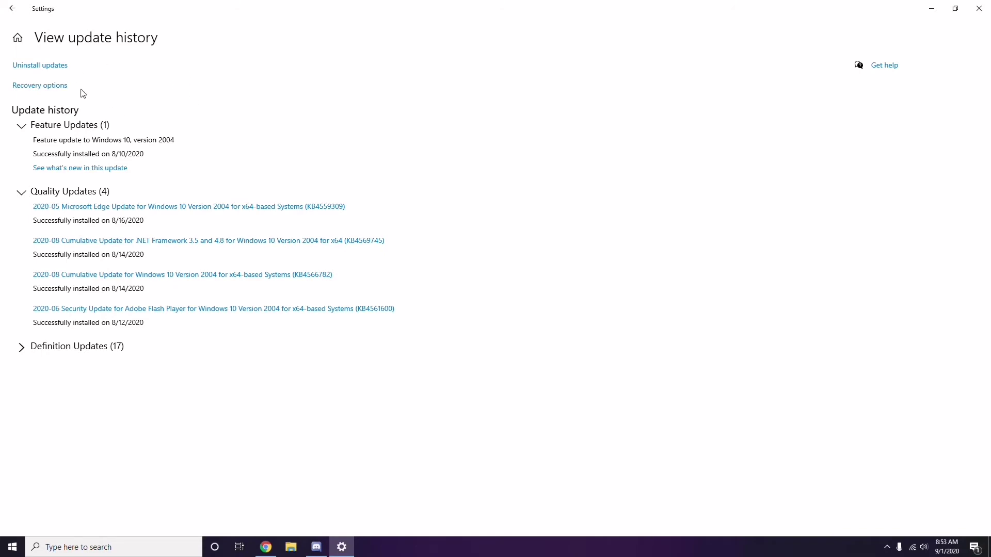
Step: Open the list of uninstallable updates, check the uninstall option for the x64 KB2565063 update, and close Installed Updates and Settings
click(49, 68)
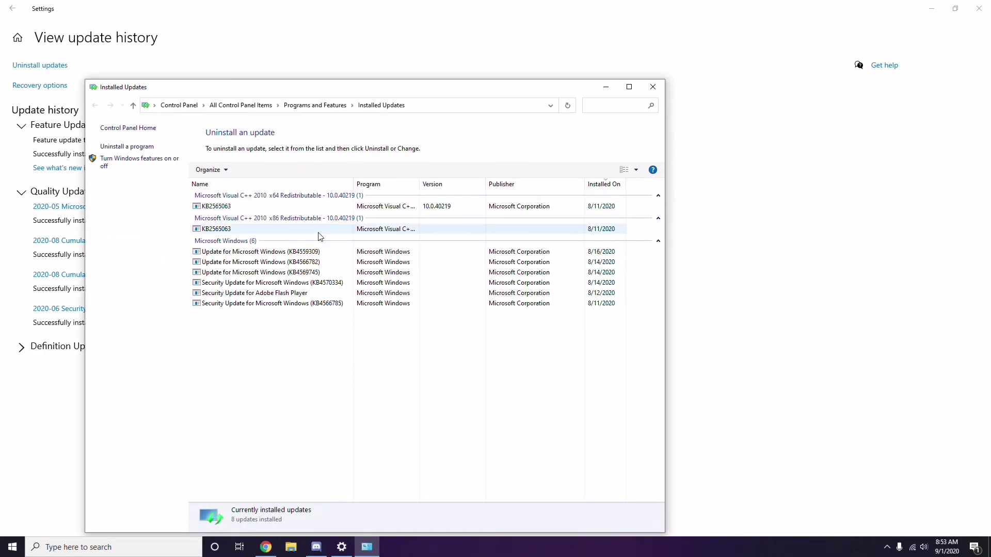
right_click(227, 211)
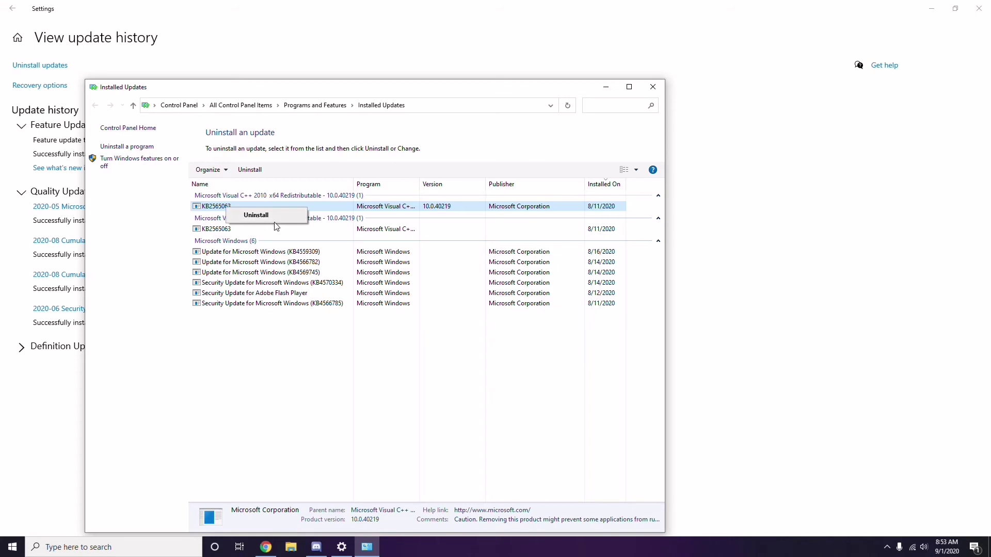
click(681, 201)
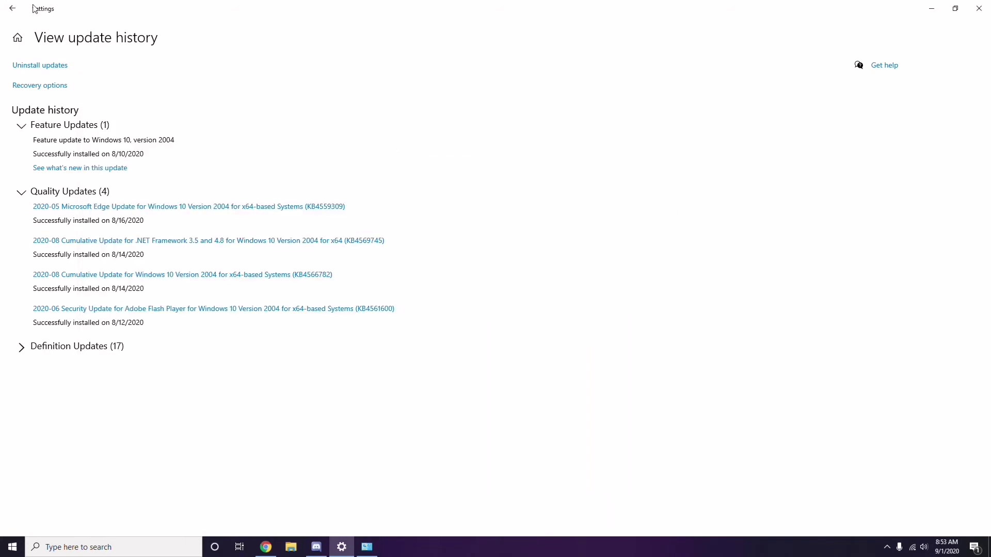
click(15, 9)
click(14, 10)
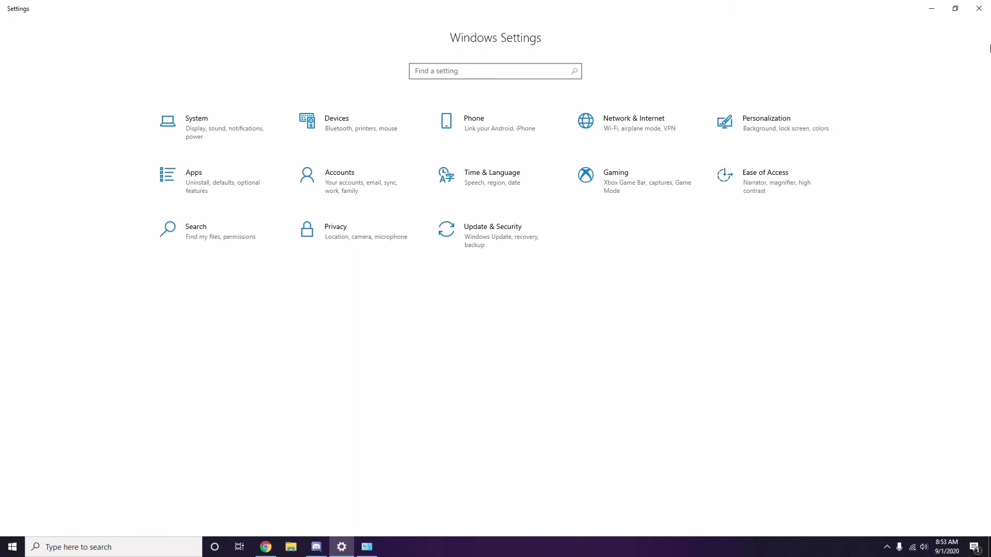
click(978, 10)
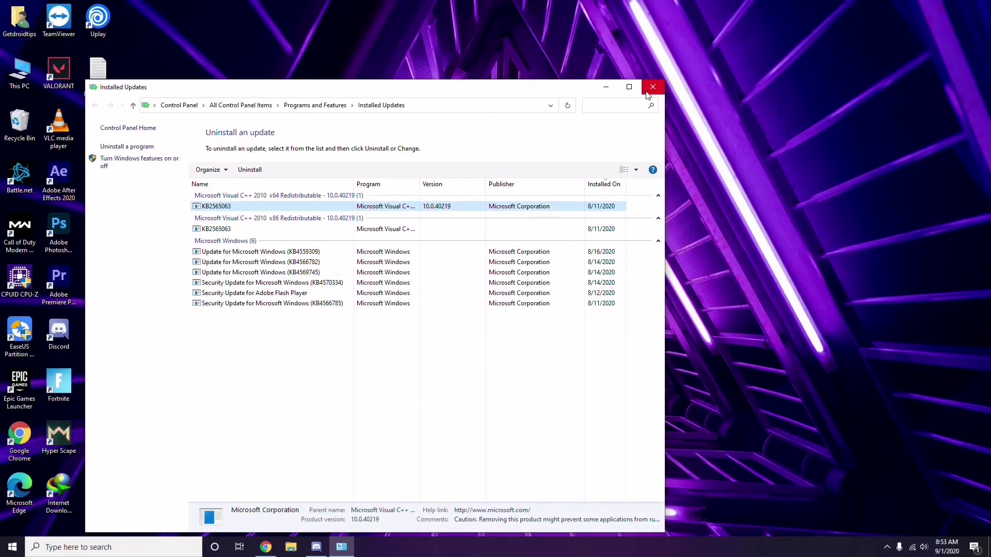
click(651, 91)
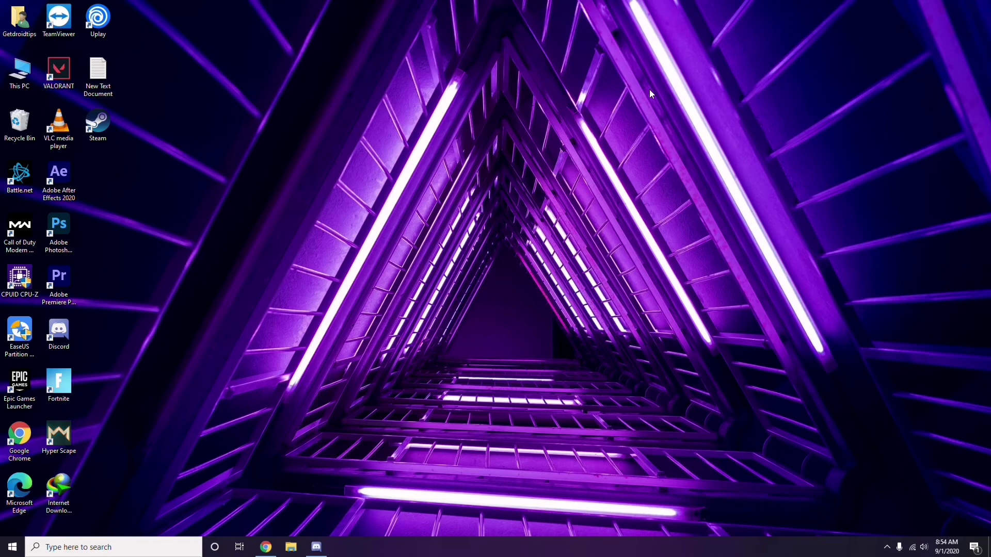
Step: Open the user's temporary files folder by running %temp% from the Run dialog
key(super+r)
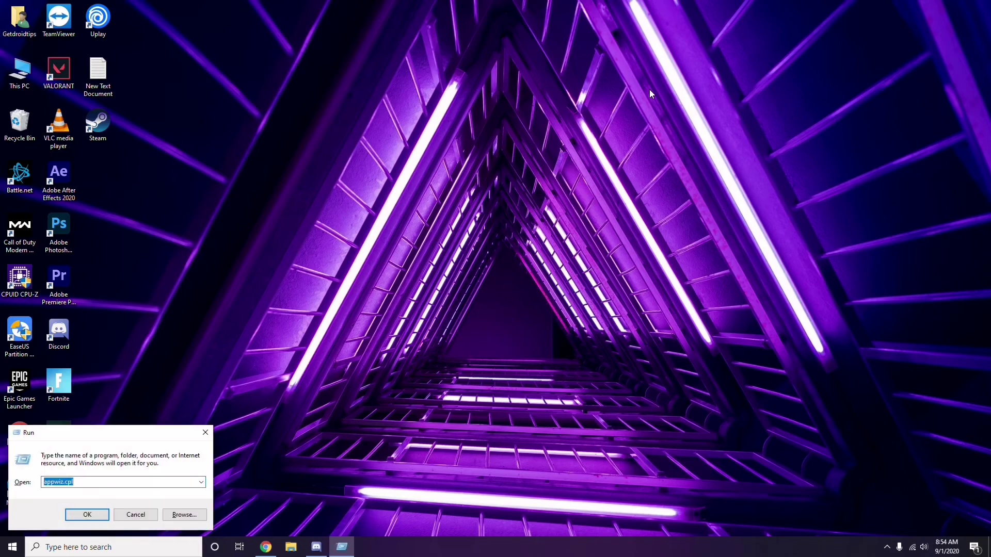
key(BackSpace)
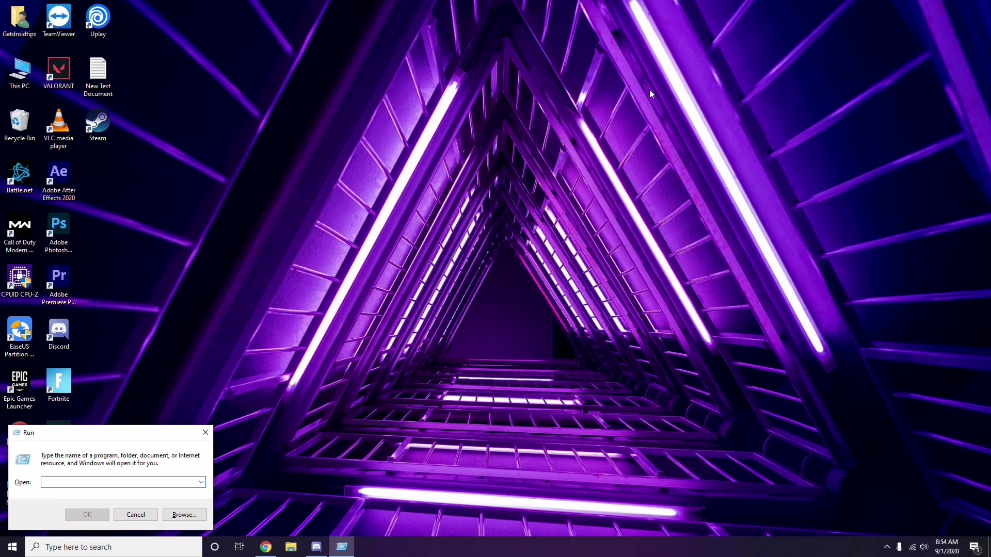
text(%)
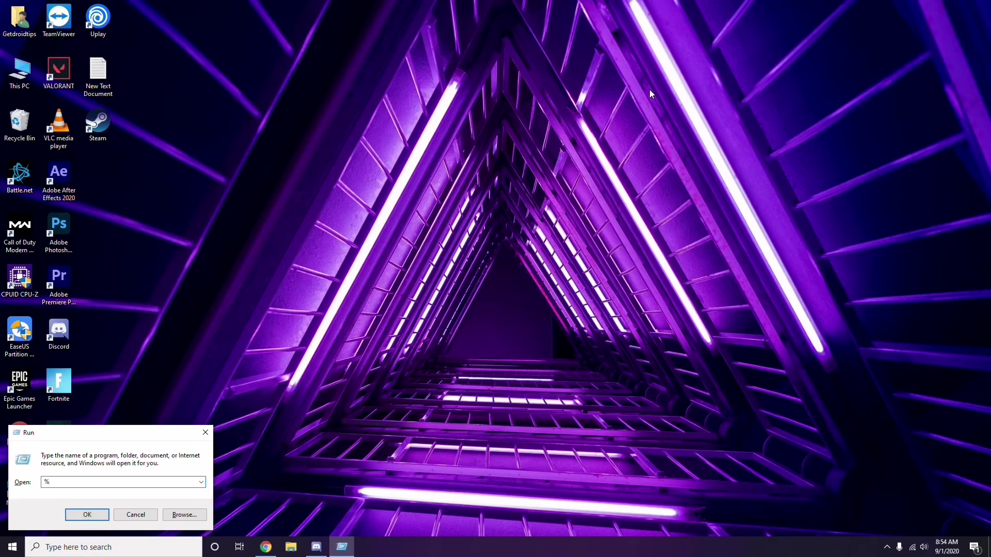
text(temp%)
click(88, 515)
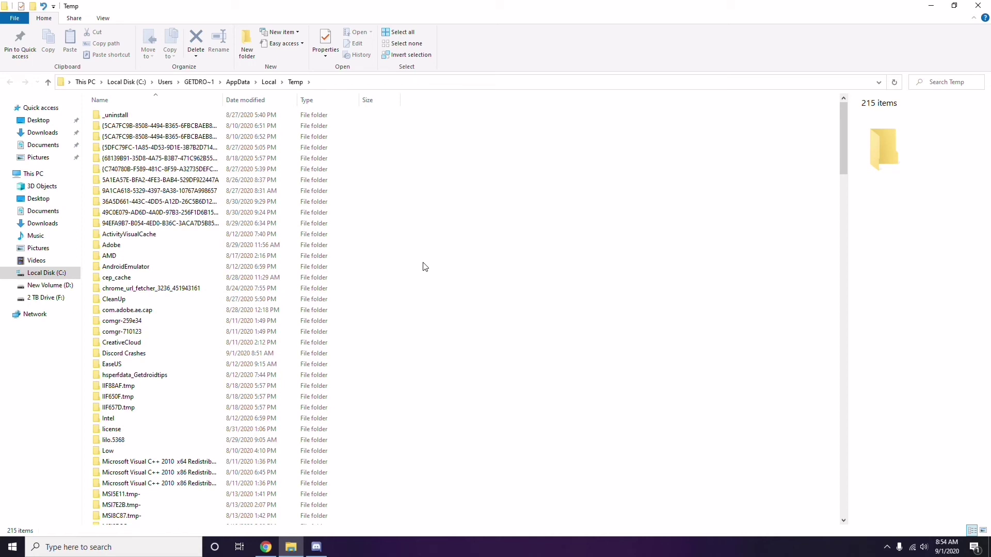
Step: Select all items in the Temp folder, clear the selection and close the folder
key(ctrl+a)
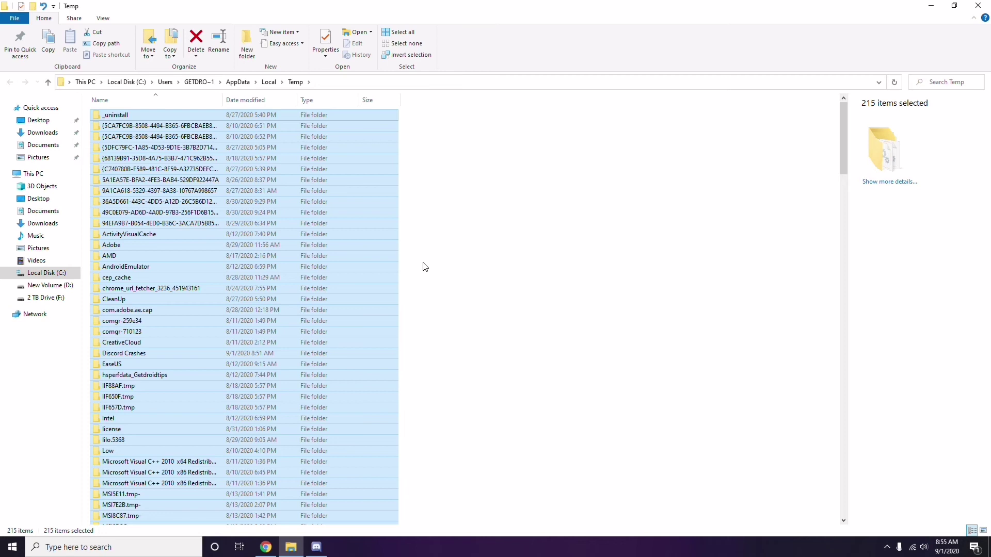
click(478, 263)
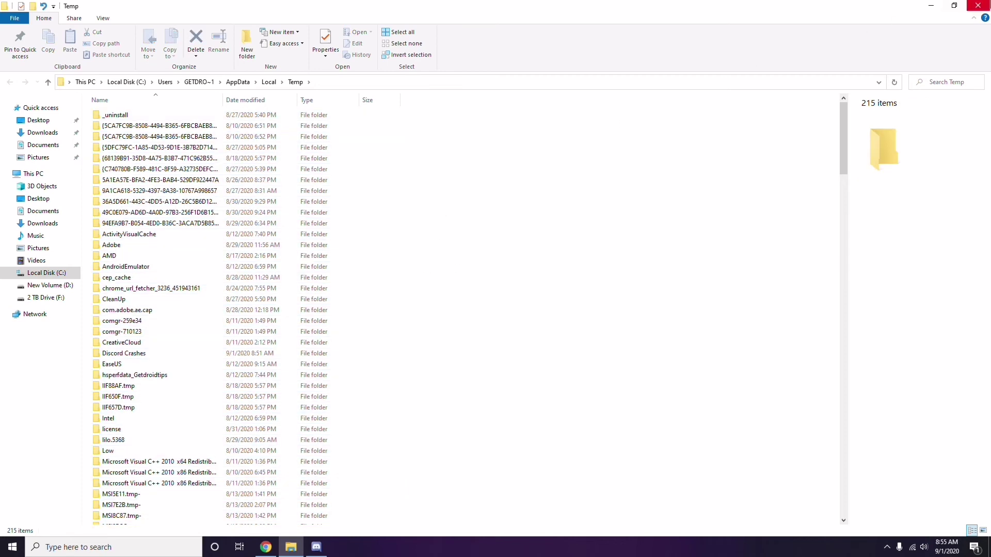
click(977, 6)
right_click(381, 153)
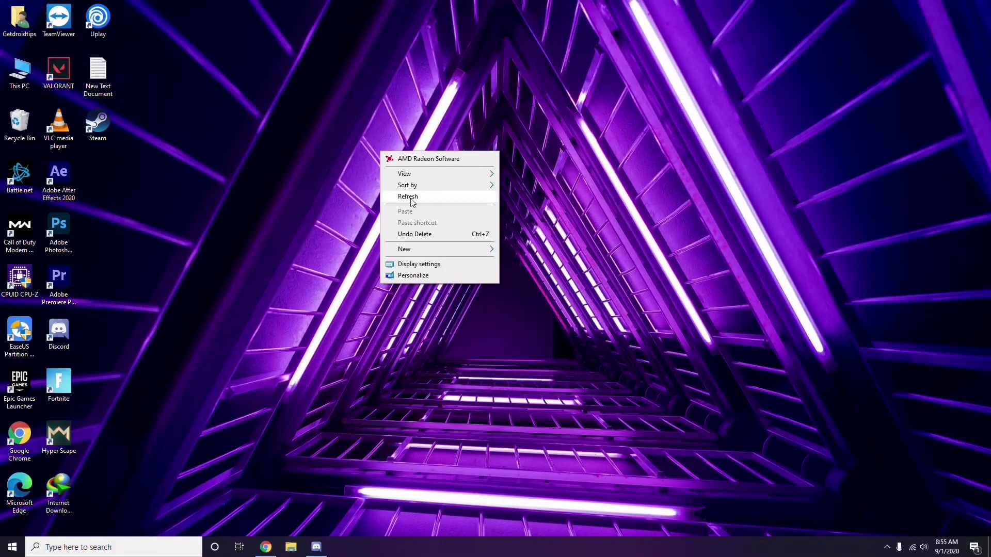
click(412, 197)
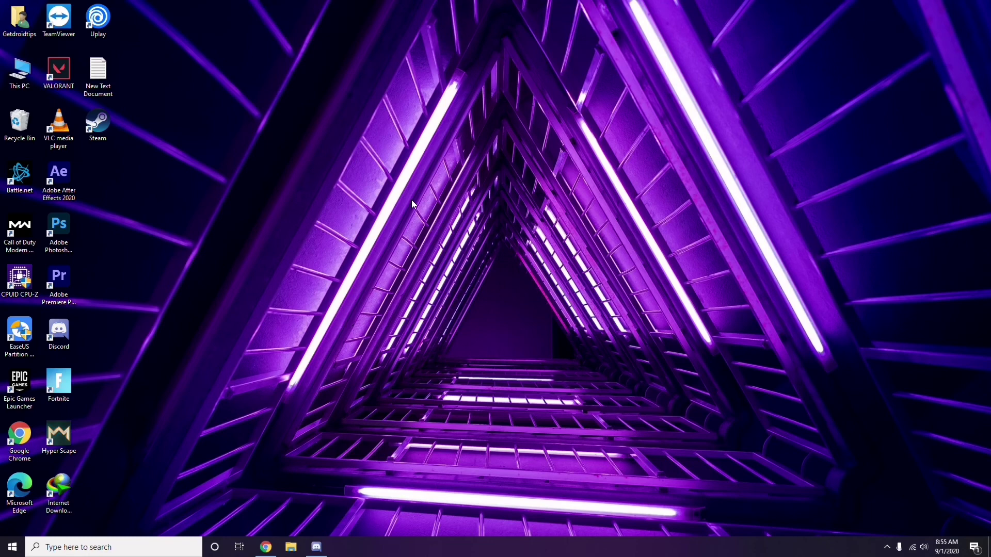
Step: Open AMD Radeon Software from the hidden system tray icons, check the graphics driver version status and close it
click(887, 546)
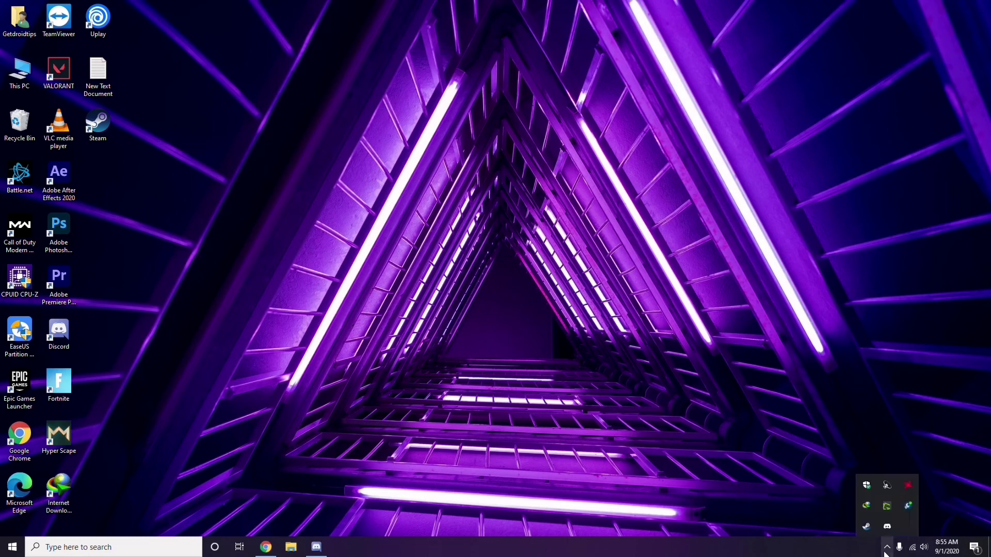
click(908, 485)
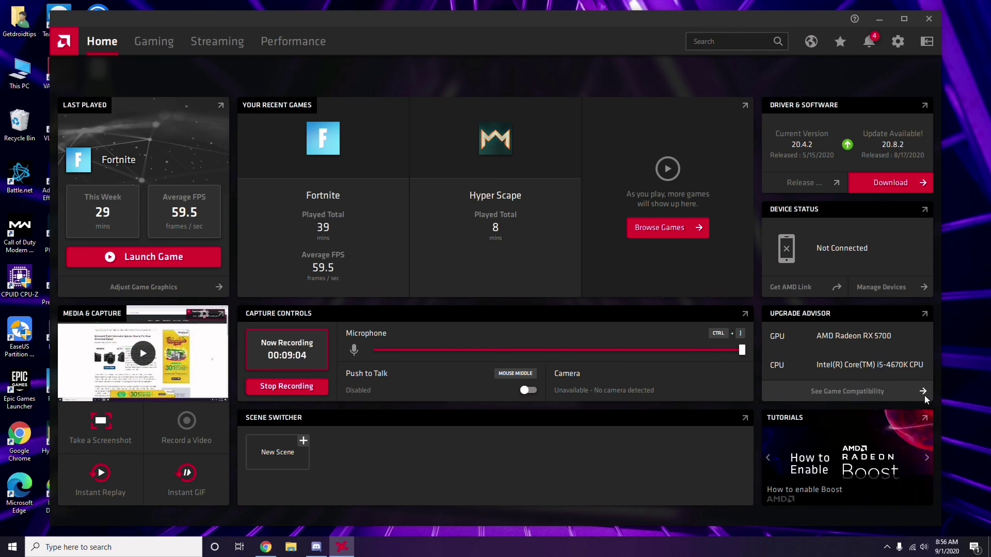
click(931, 21)
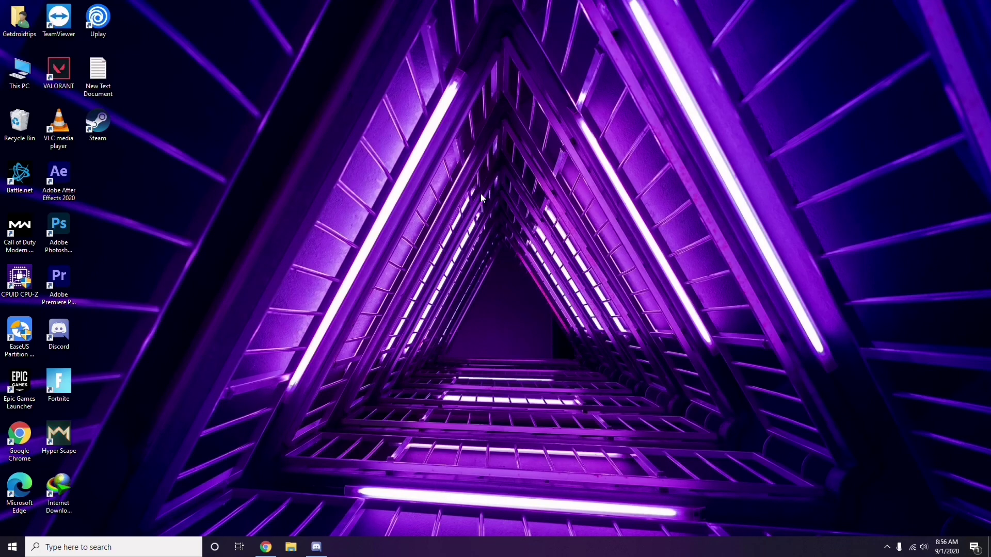
click(13, 548)
click(446, 387)
right_click(273, 237)
click(303, 283)
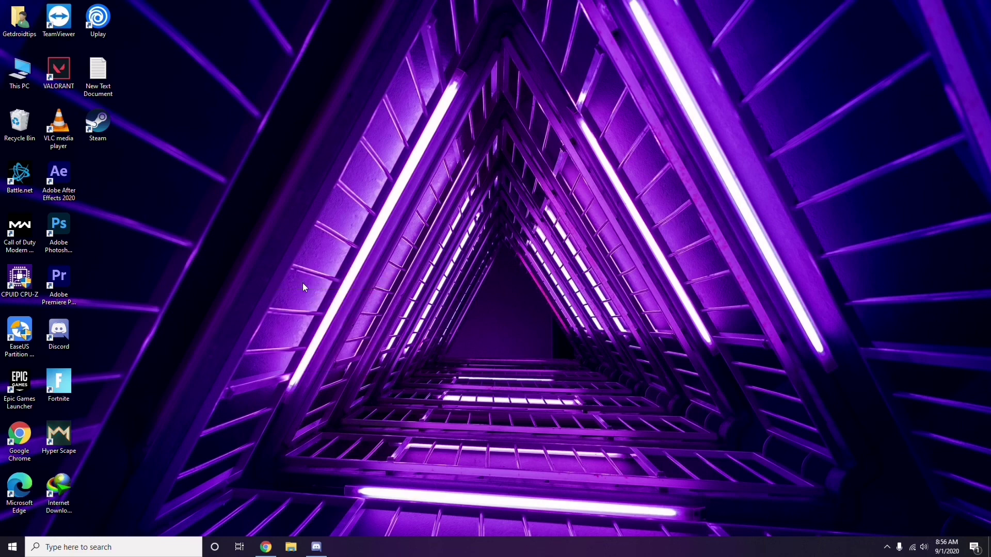